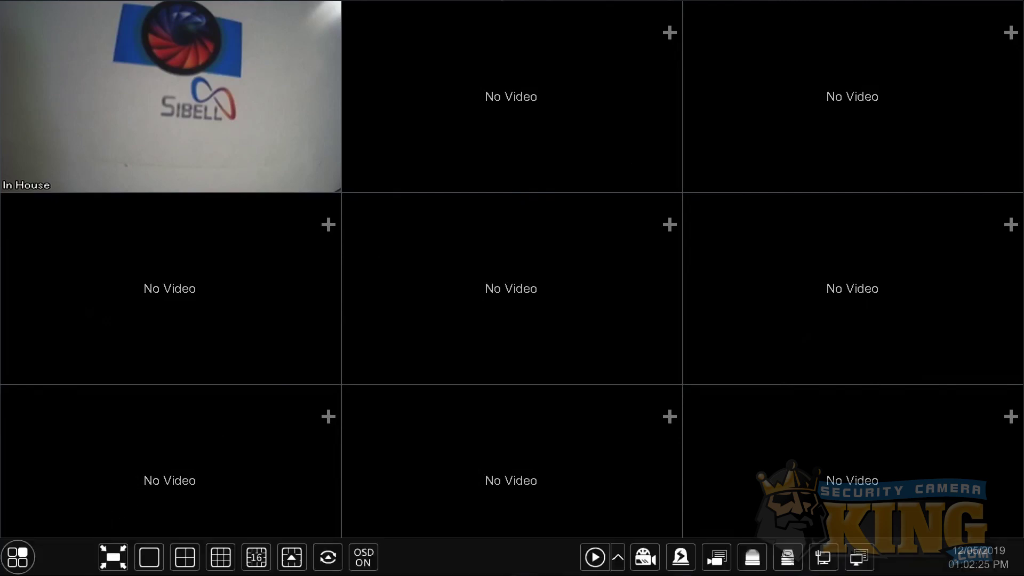
- Show the NVR's NAT settings and QR code, and load canyouseeme.org to check ports
click(26, 570)
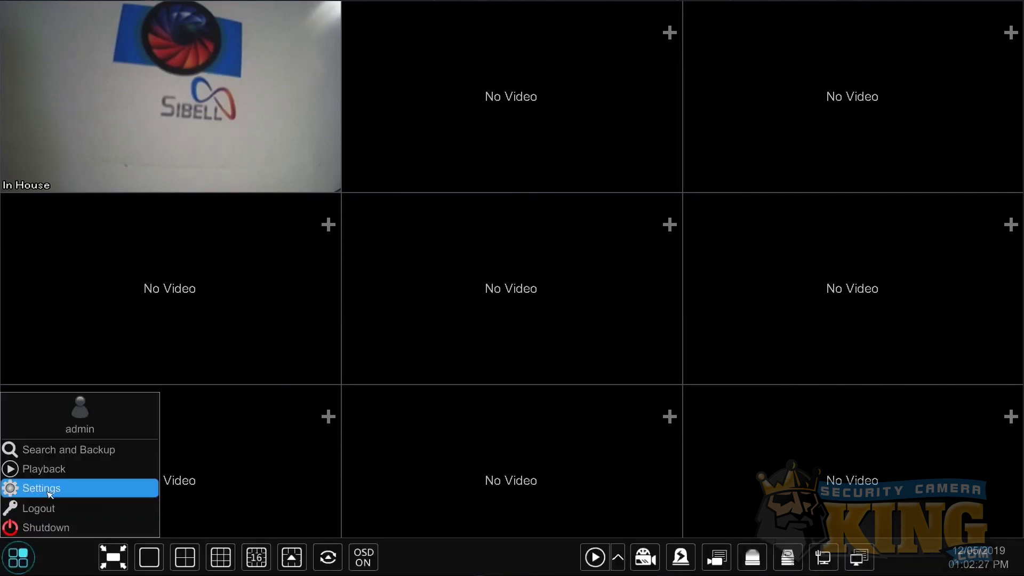
click(49, 491)
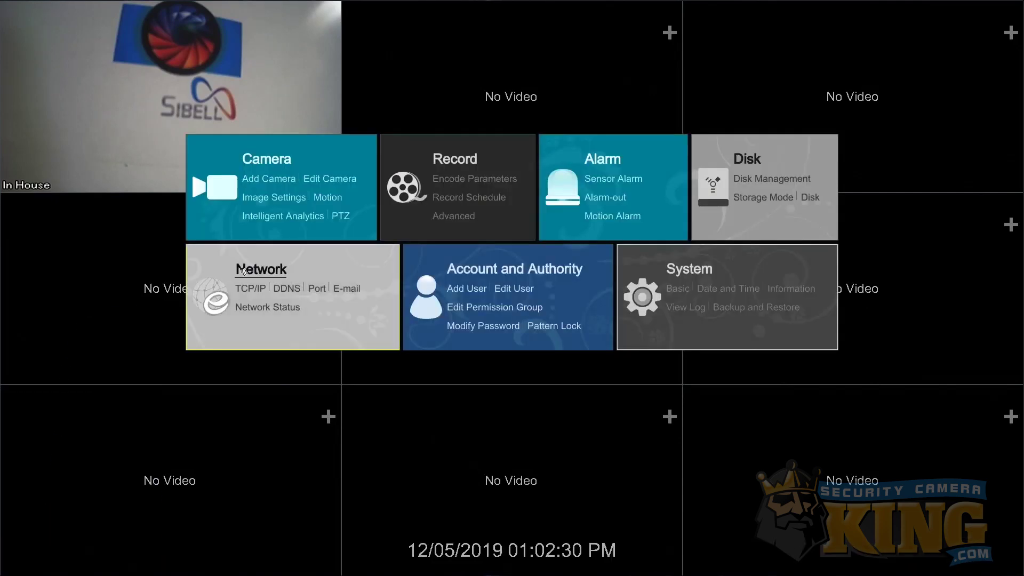
click(243, 270)
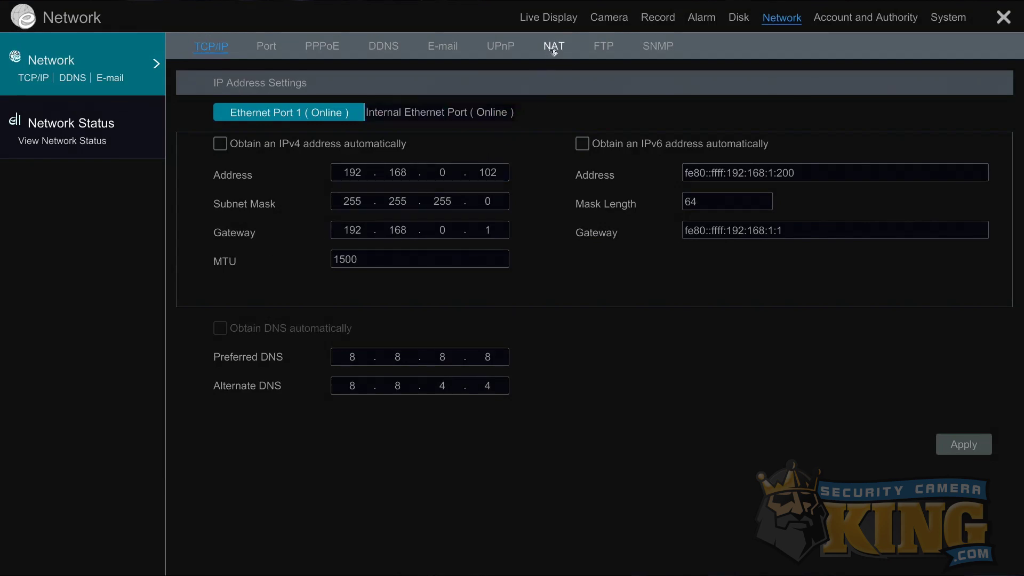
click(554, 49)
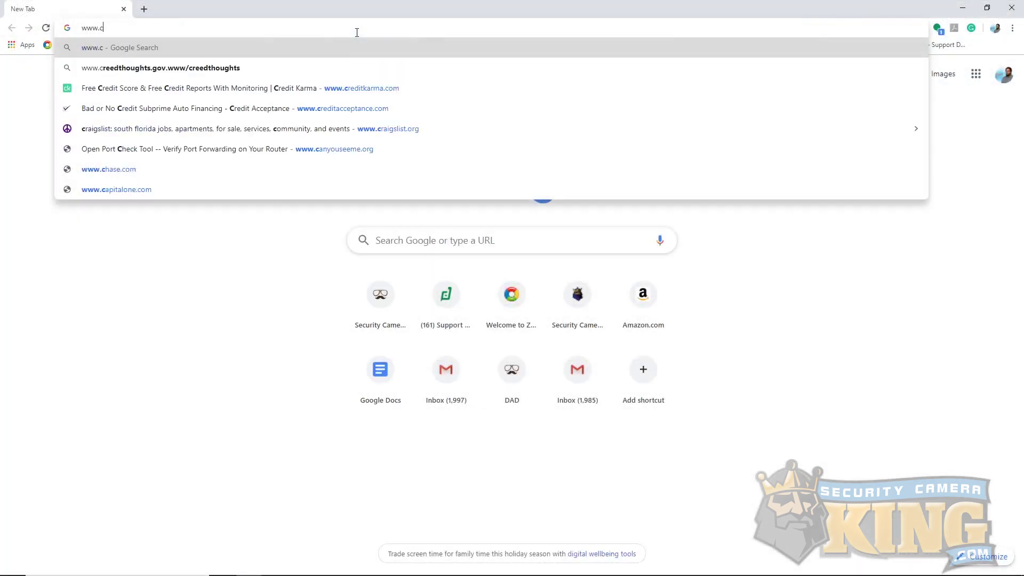
text(anyouseeme.or)
key(Return)
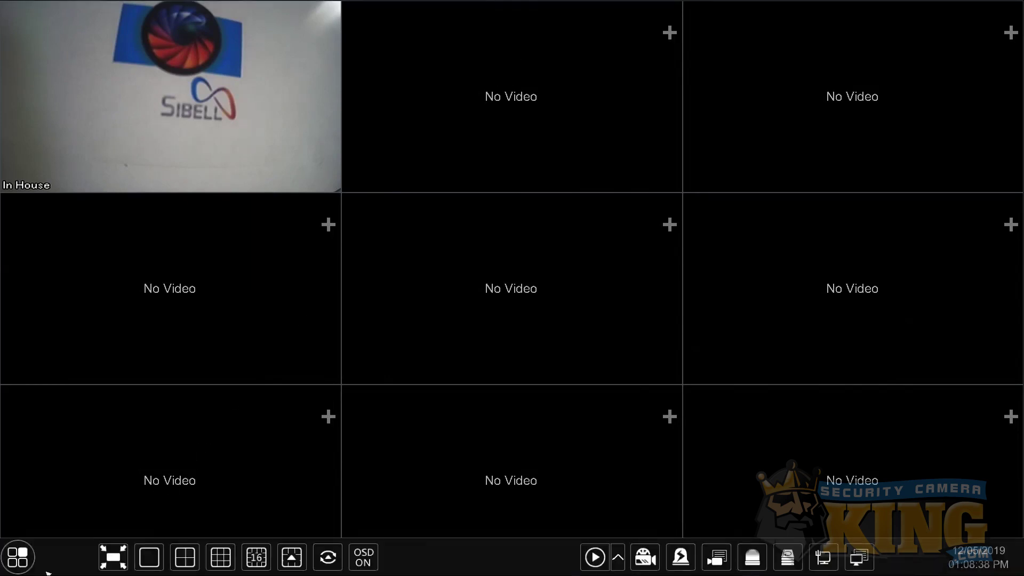
- Return to the NVR's network settings to view the port number settings
click(18, 557)
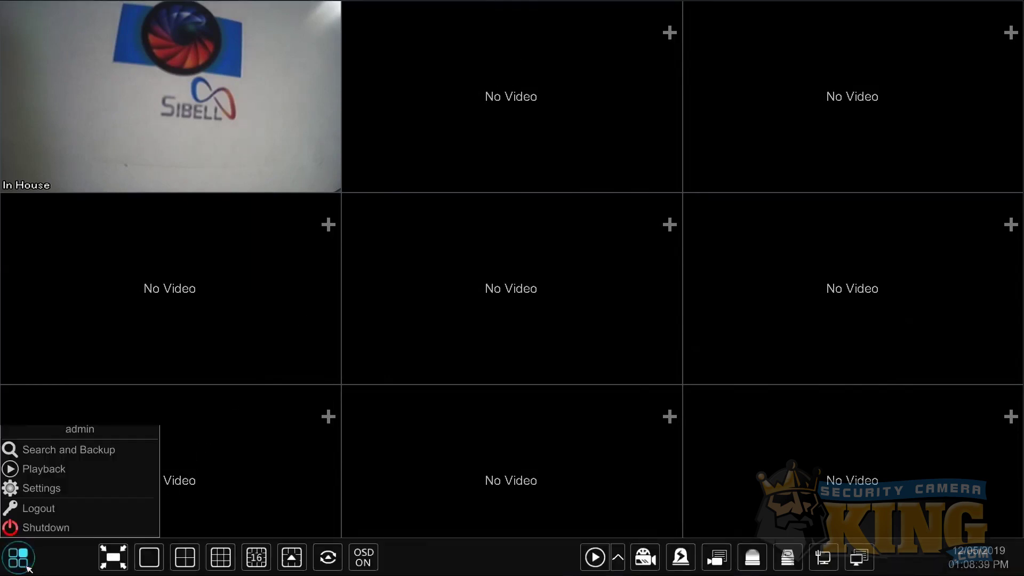
click(38, 488)
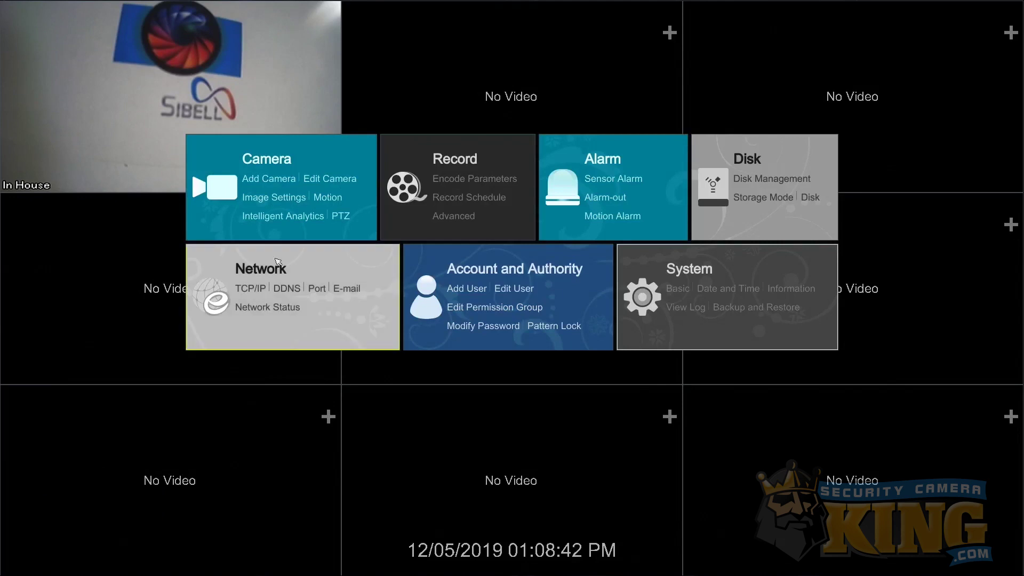
click(283, 271)
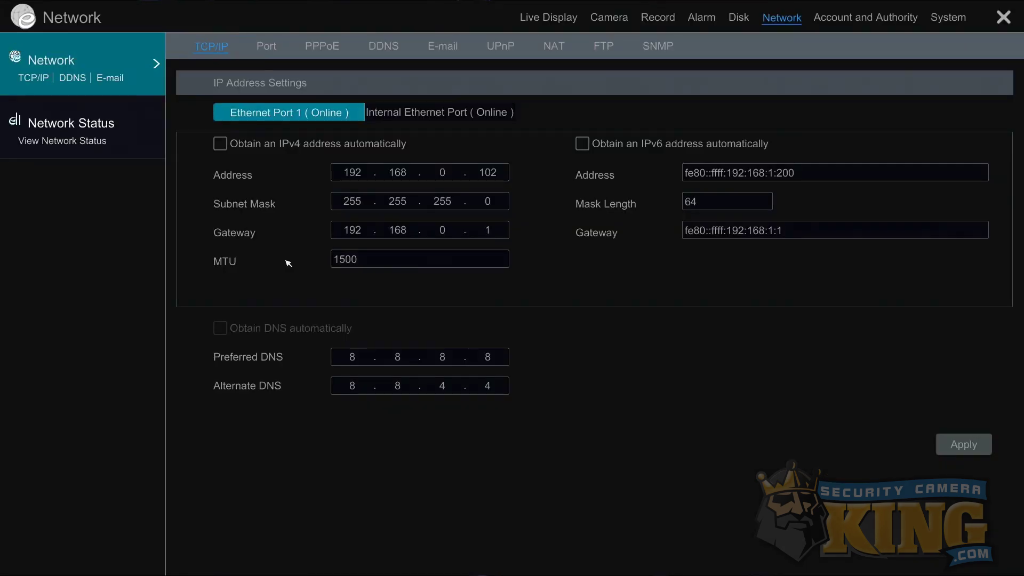
click(268, 50)
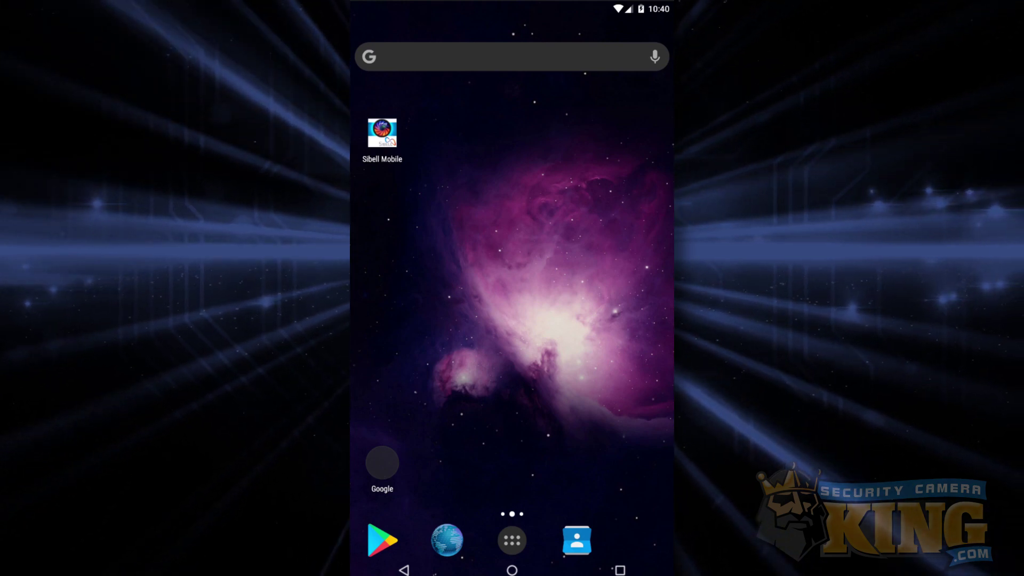
- Launch Sibell Mobile on the phone, skip the intro slides and tap Start
click(400, 132)
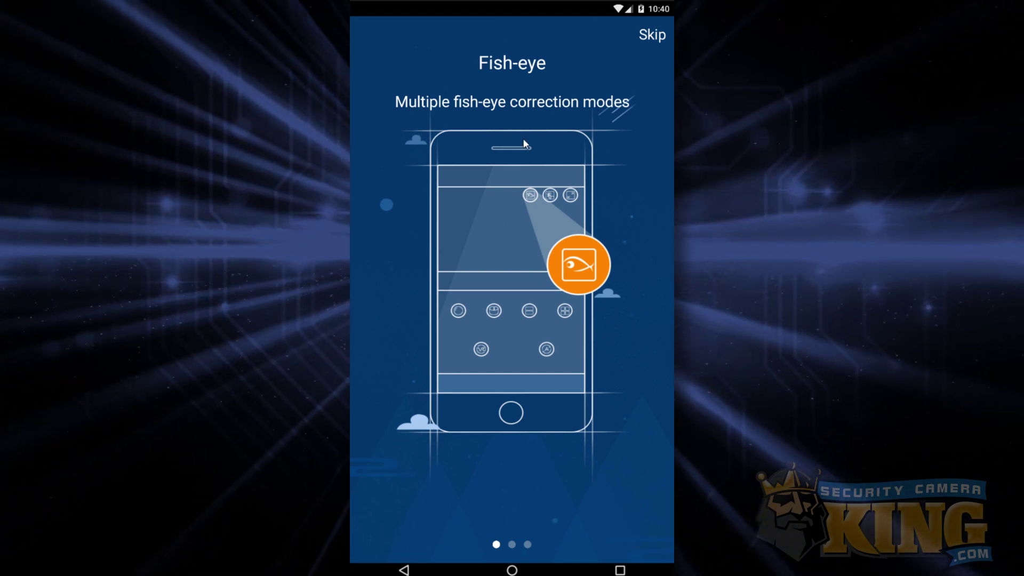
click(638, 33)
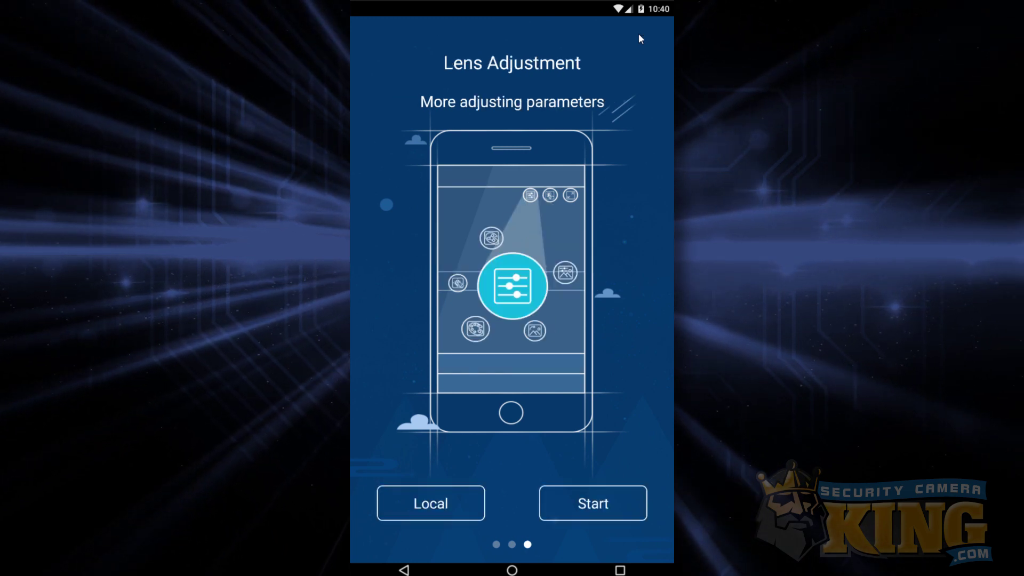
click(587, 521)
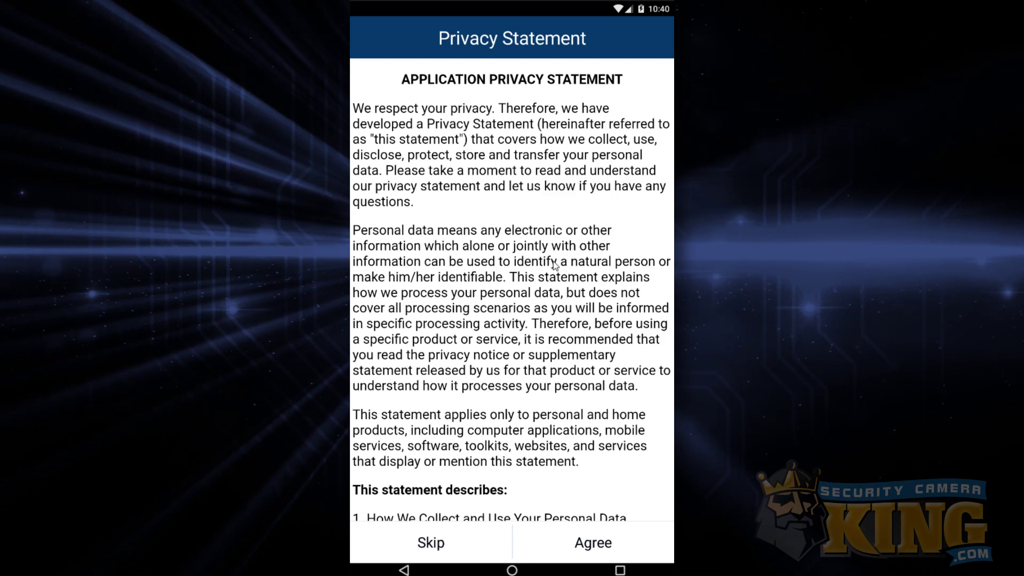
- Scroll through the Application Privacy Statement and agree to it
scroll(552, 338, down, 10)
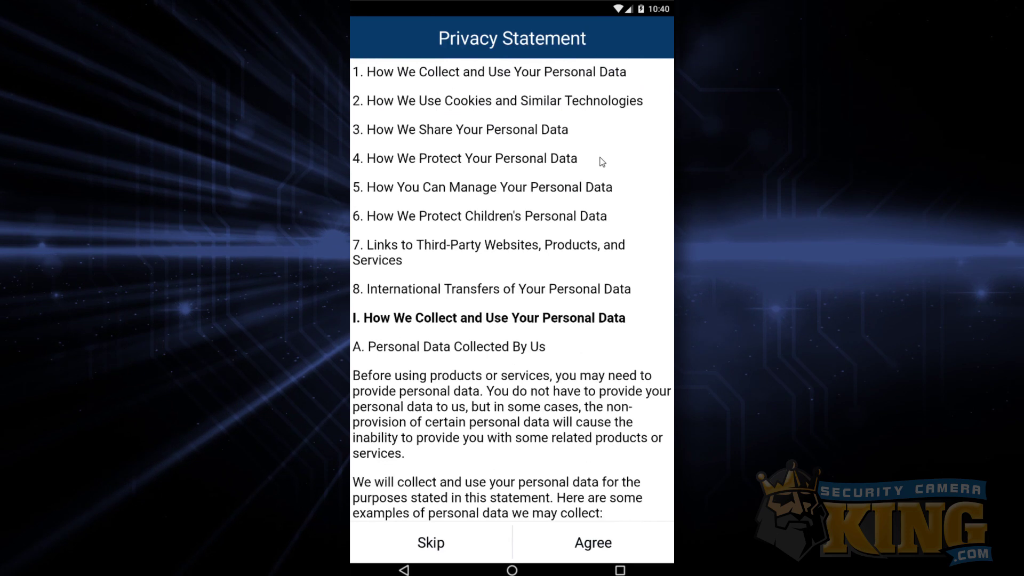
click(642, 550)
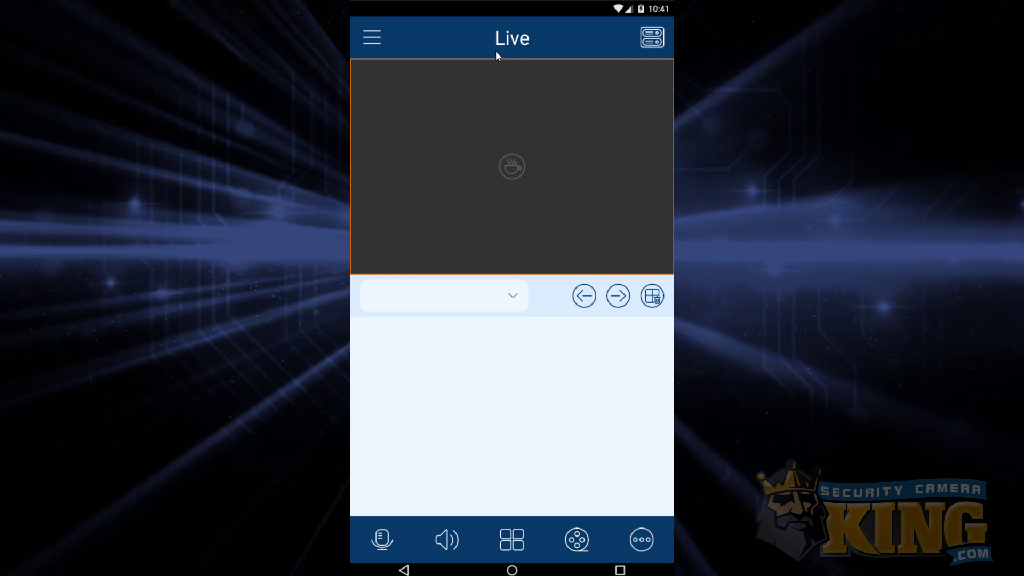
- Go to the Server List from the side menu and start adding a new device
click(373, 45)
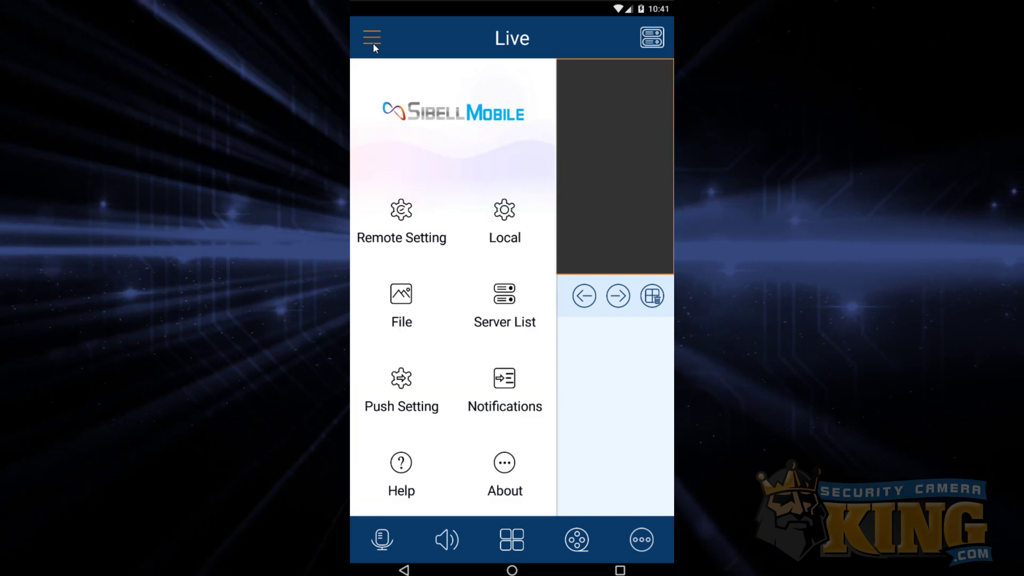
click(502, 302)
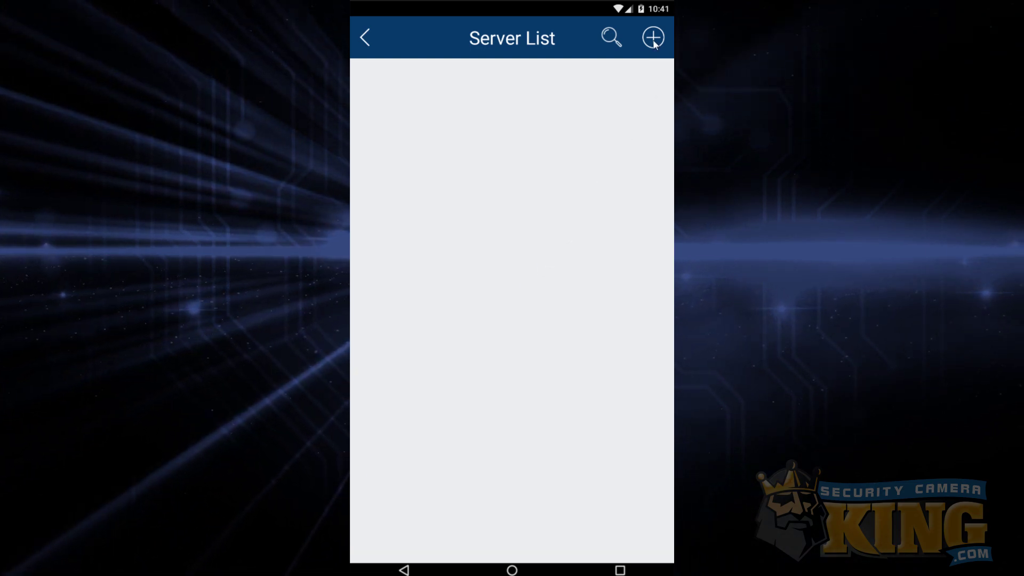
click(653, 38)
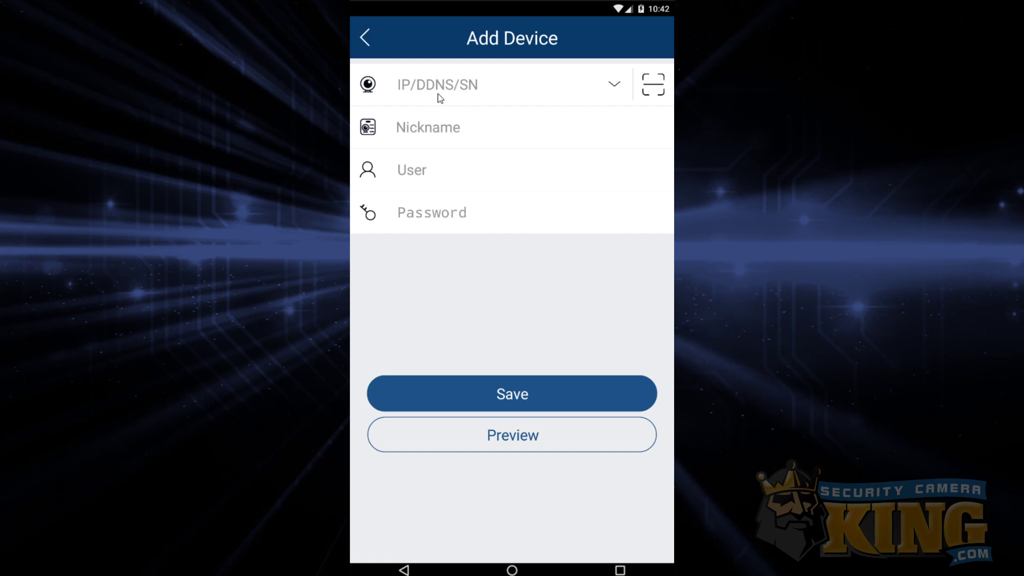
- Enter the example IP address 55.66.77.999:12345 in the address field, then erase it
click(439, 97)
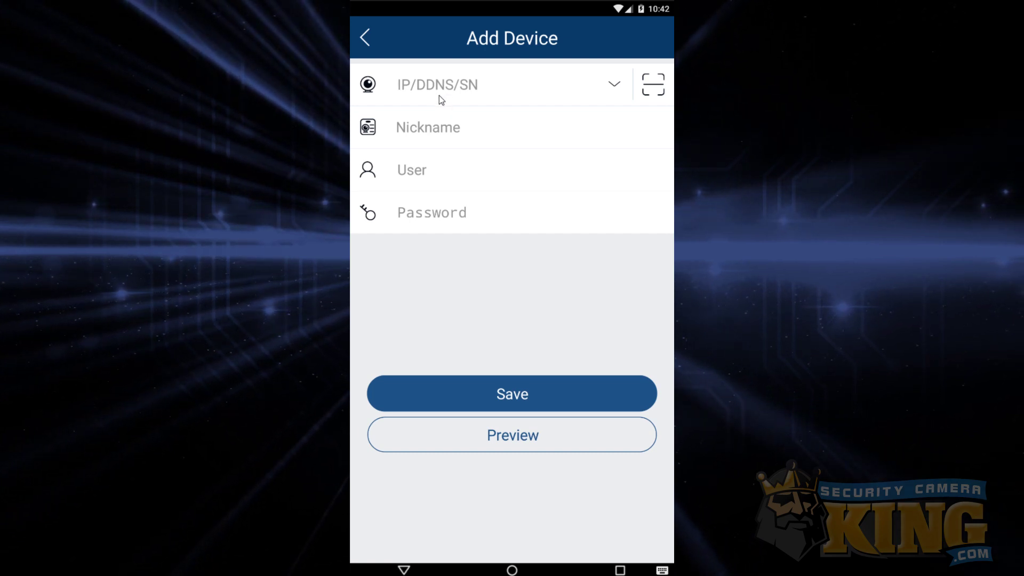
text(55)
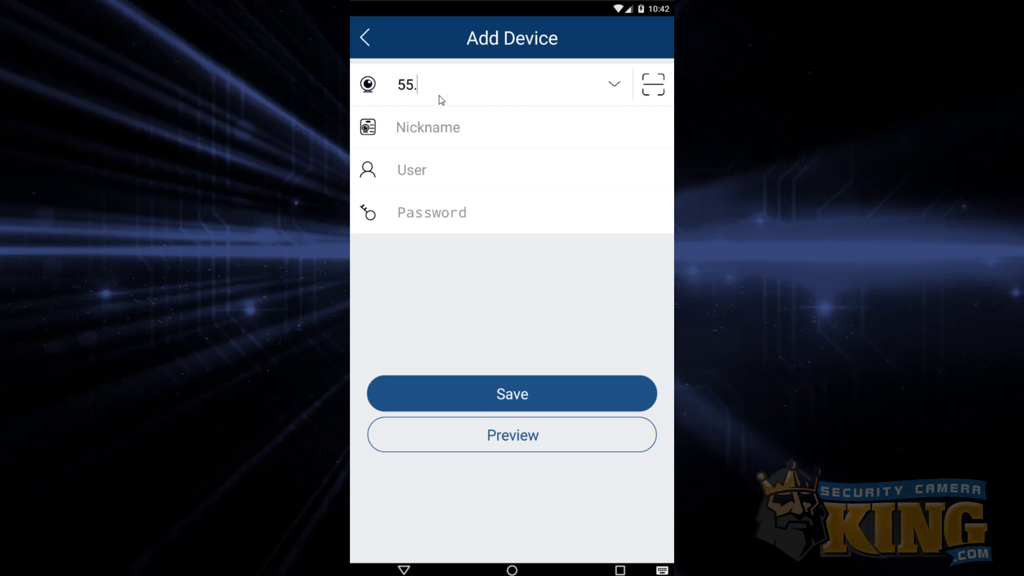
text(.66.77.99)
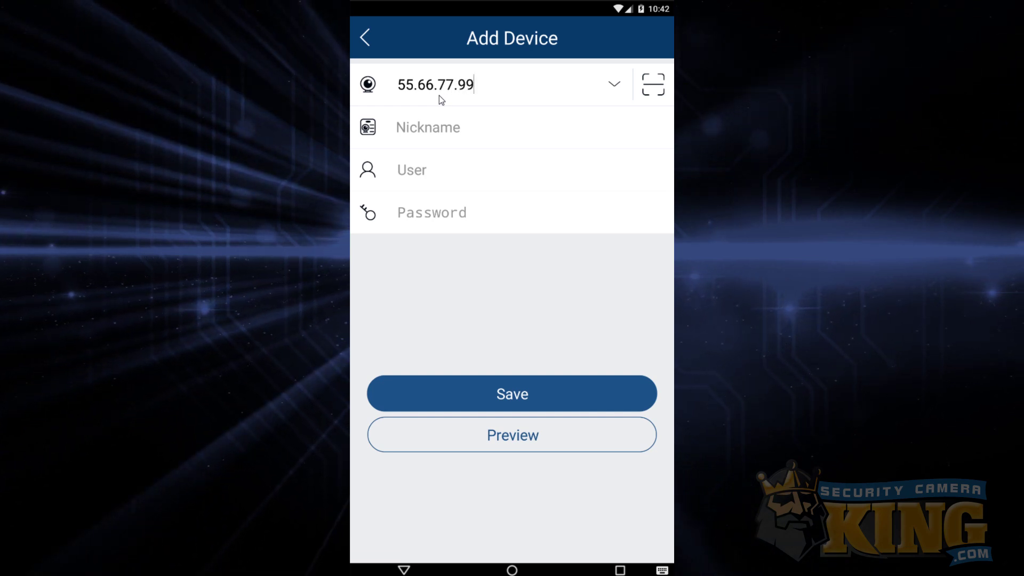
text(9:12345)
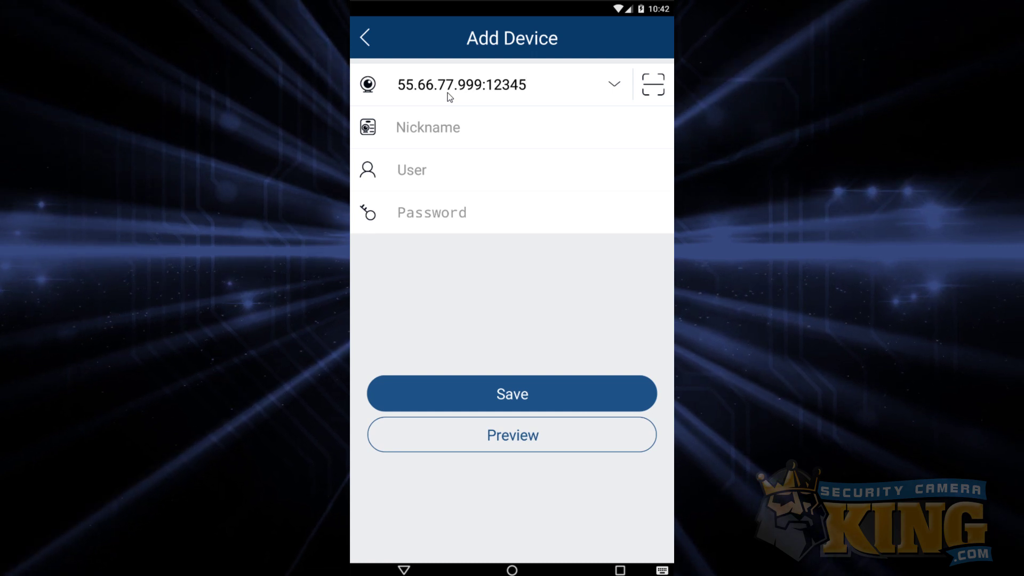
key(BackSpace)
key(BackSpace)
key(BackSpace)
key(BackSpace)
key(BackSpace)
key(BackSpace)
key(BackSpace)
key(BackSpace)
key(BackSpace)
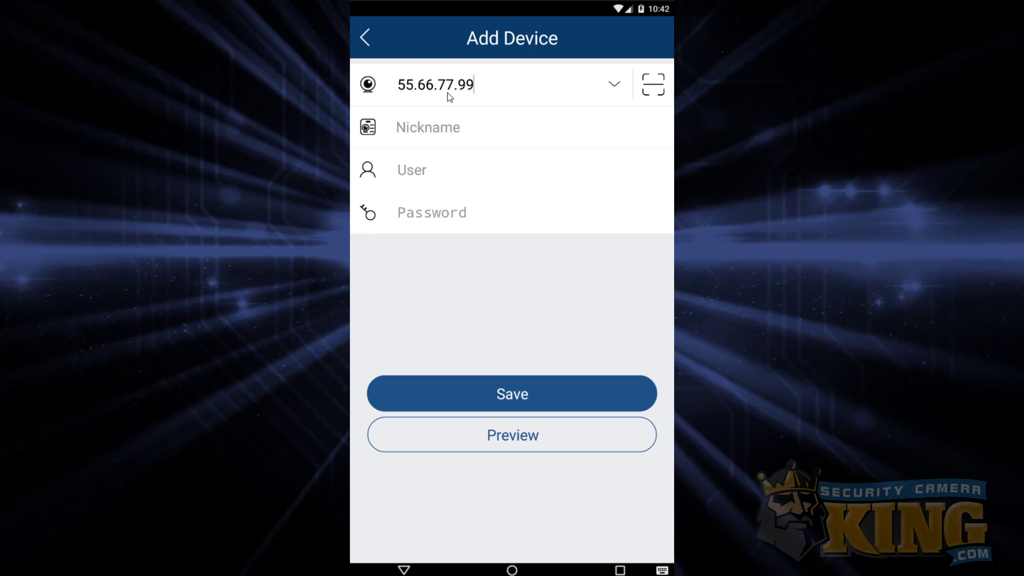
key(BackSpace)
key(BackSpace)
key(BackSpace)
key(BackSpace)
key(BackSpace)
key(BackSpace)
key(BackSpace)
key(BackSpace)
key(BackSpace)
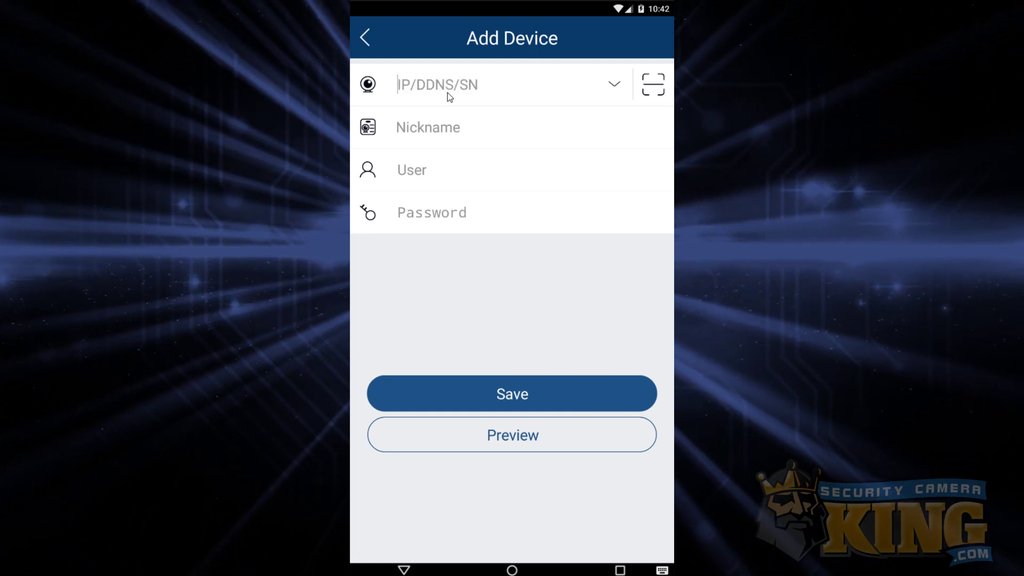
- Enter the example DDNS address recorder.ddns.com:12345, then clear the field again
text(re)
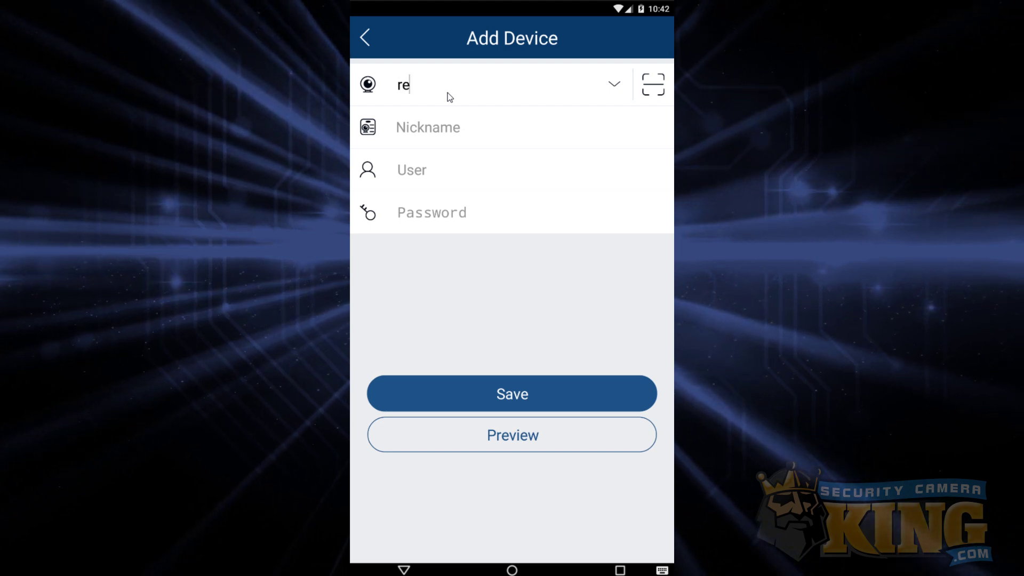
text(corder.)
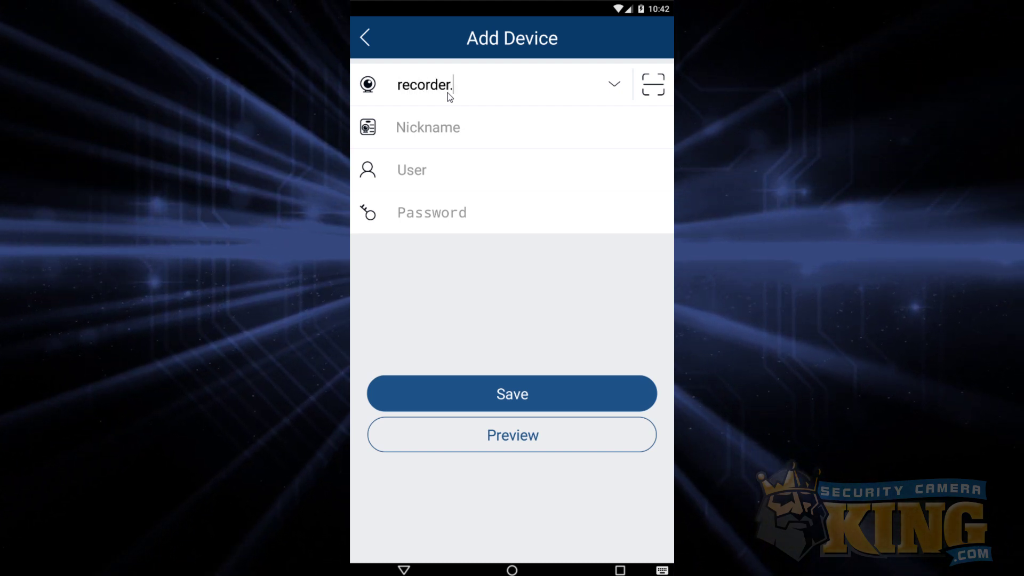
text(ddns.co)
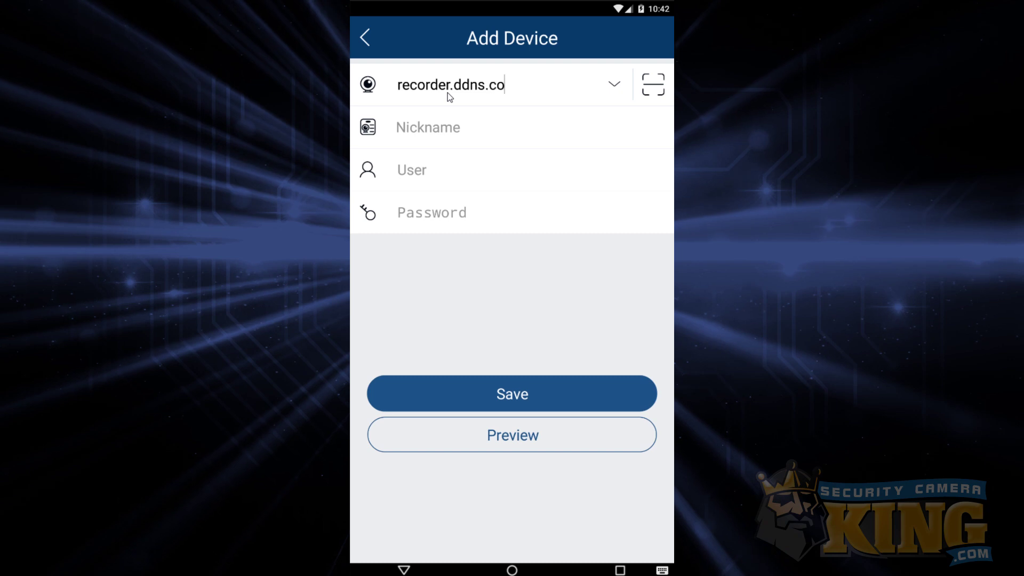
text(m:12345)
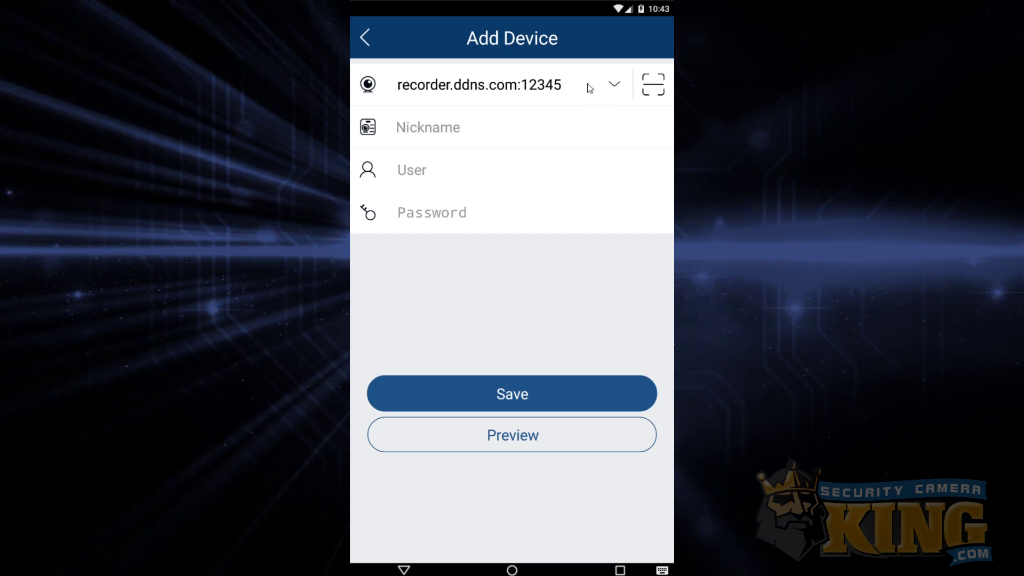
key(BackSpace)
key(BackSpace)
key(BackSpace)
key(BackSpace)
key(BackSpace)
key(BackSpace)
key(BackSpace)
key(BackSpace)
key(BackSpace)
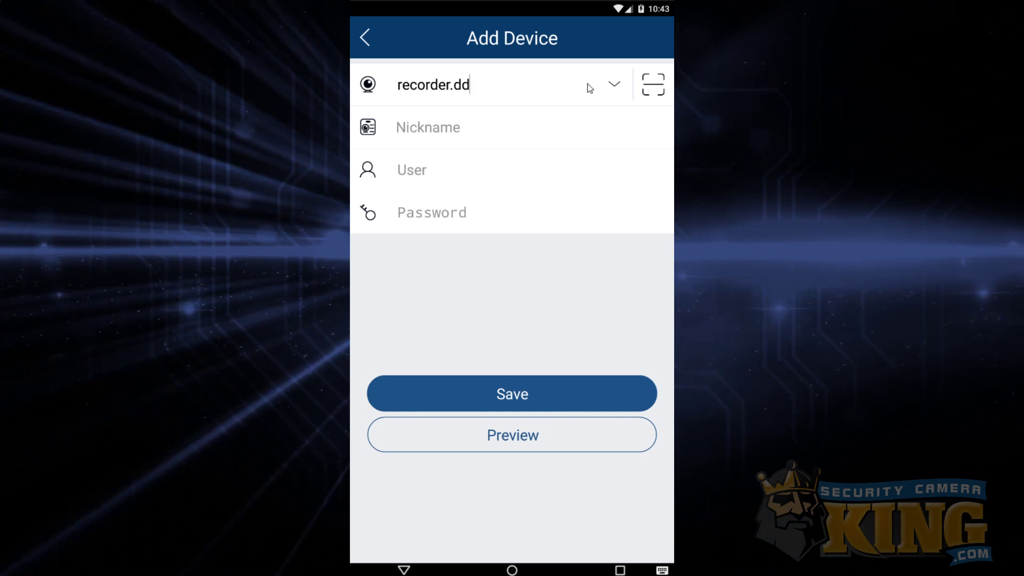
key(BackSpace)
key(BackSpace)
key(BackSpace)
key(BackSpace)
key(BackSpace)
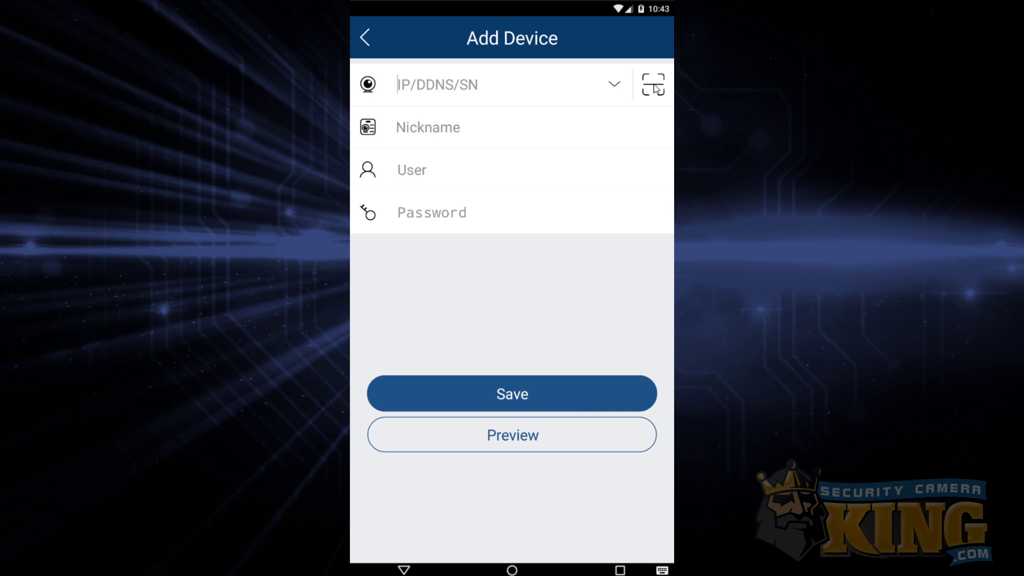
- Open the QR scanner beside the IP/DDNS/SN field, return, and refocus the address field
click(653, 84)
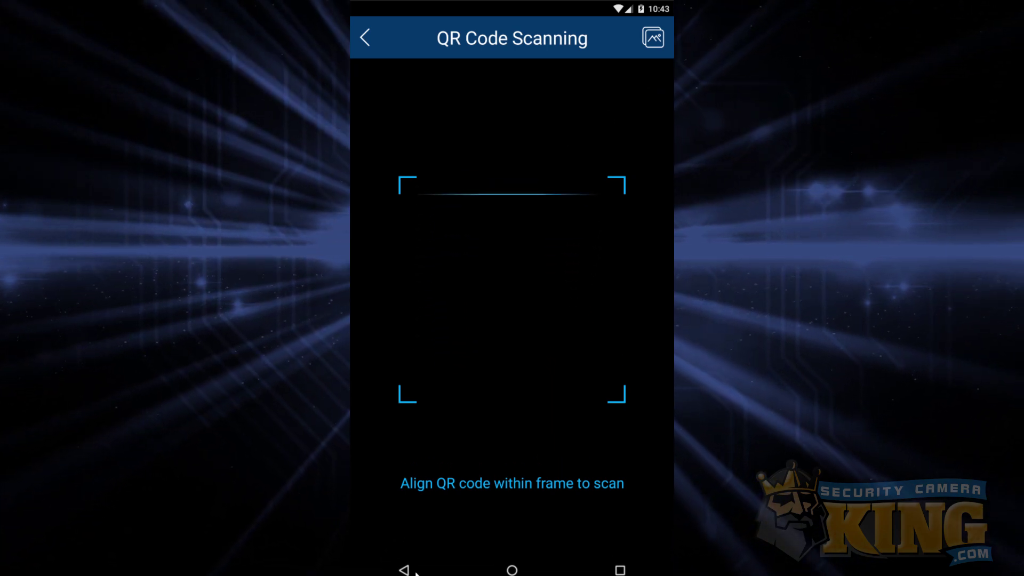
key(Escape)
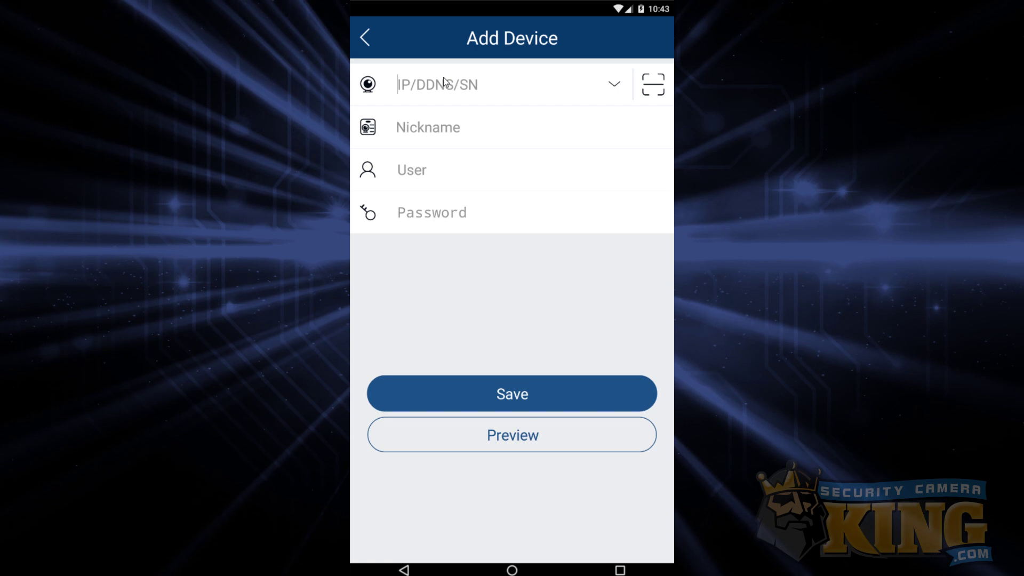
click(442, 81)
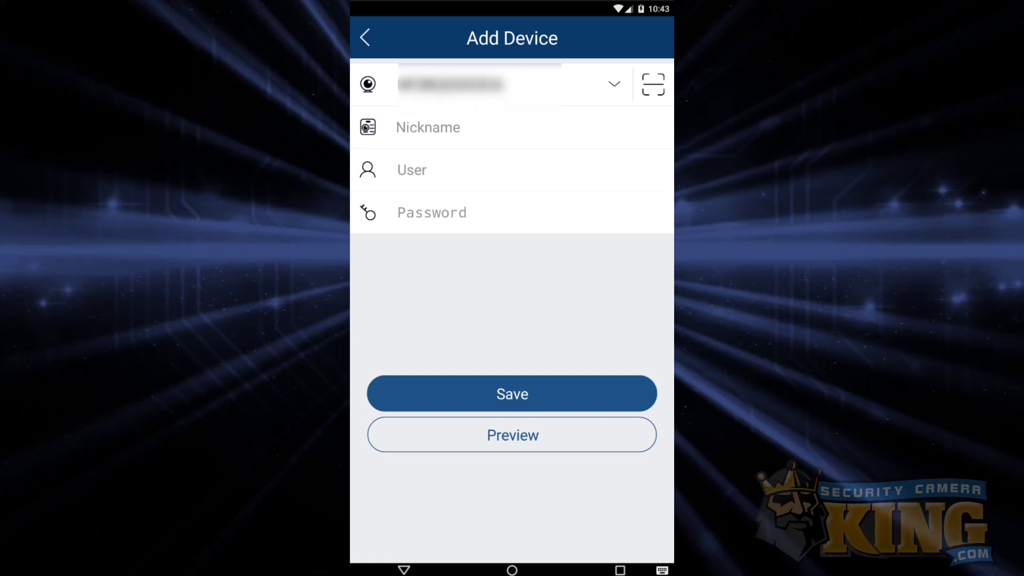
- Name the device In House, log in as admin with its password, and tap Preview
click(427, 129)
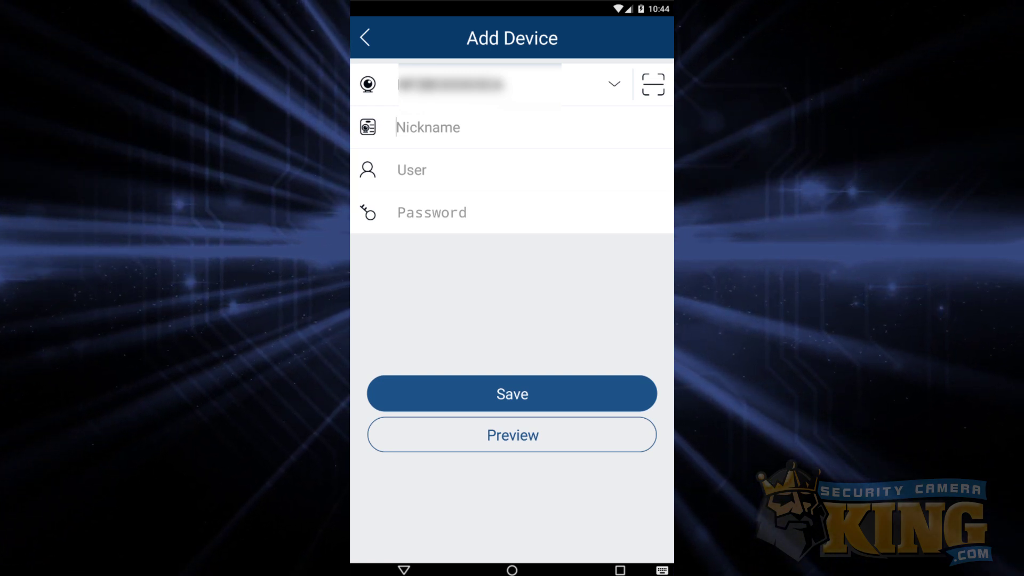
text(In House)
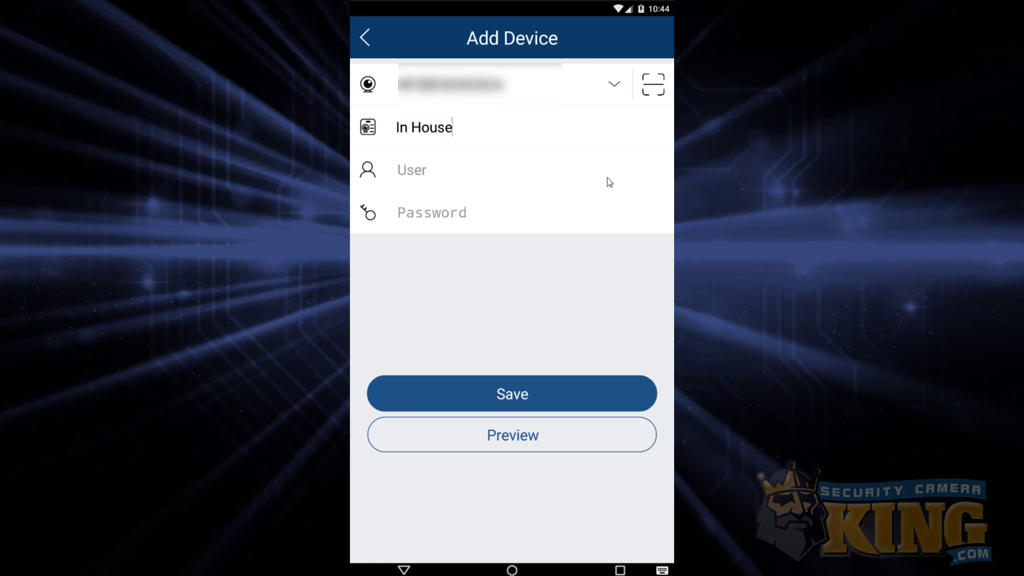
click(543, 170)
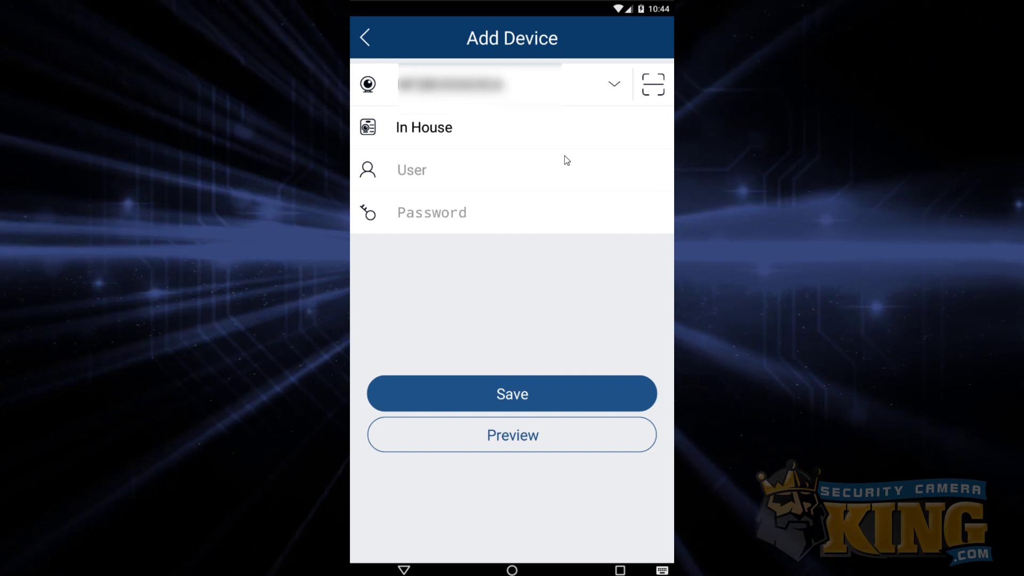
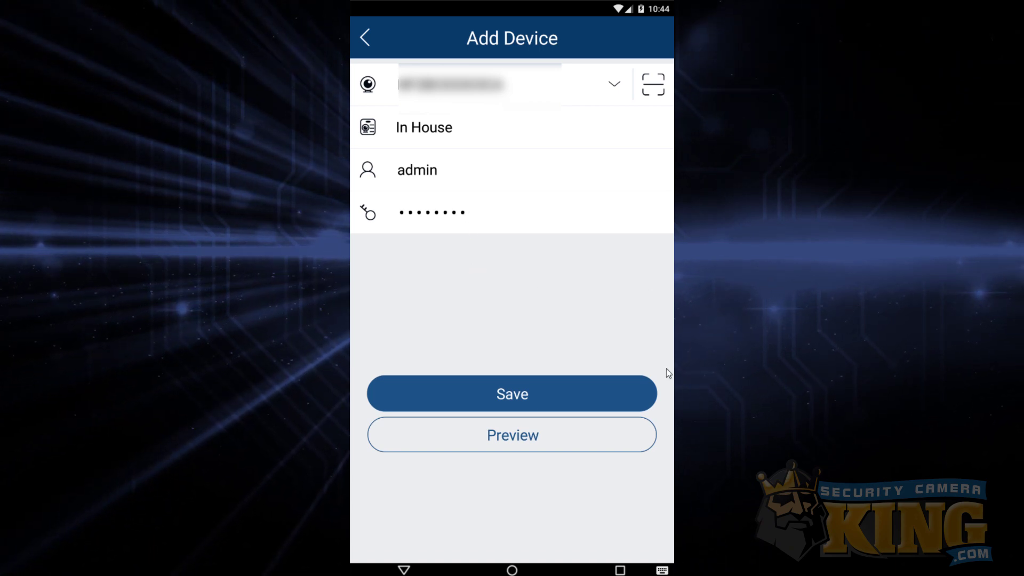
click(520, 445)
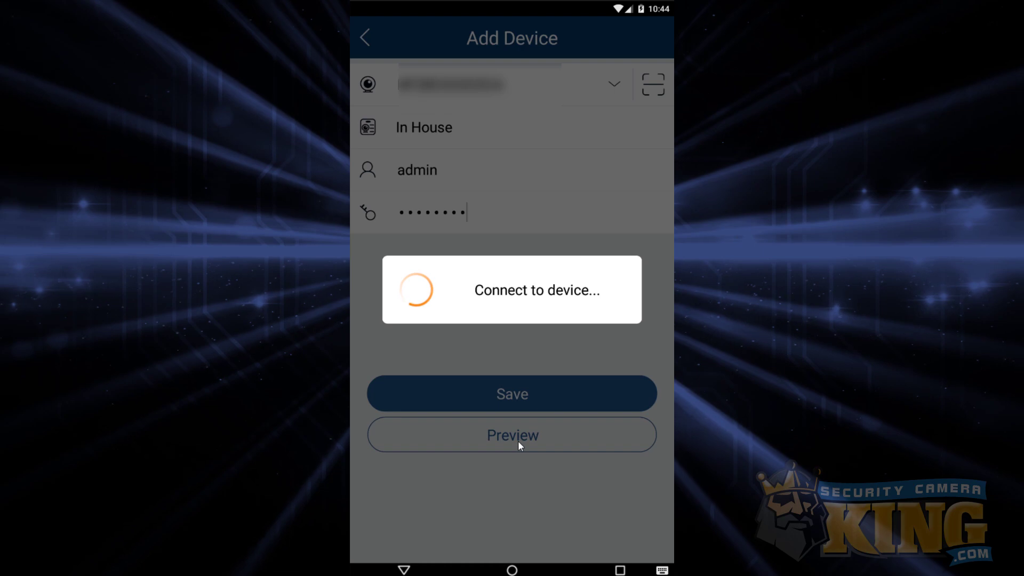